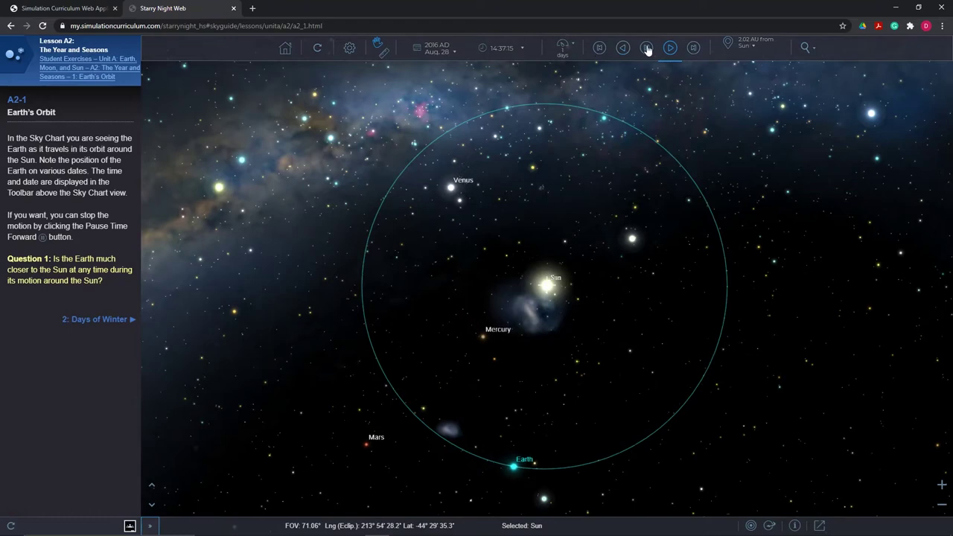
# Step: Set the orbit view's date to January 1, 2016, and measure the distance from the Sun to Earth
pyautogui.click(444, 54)
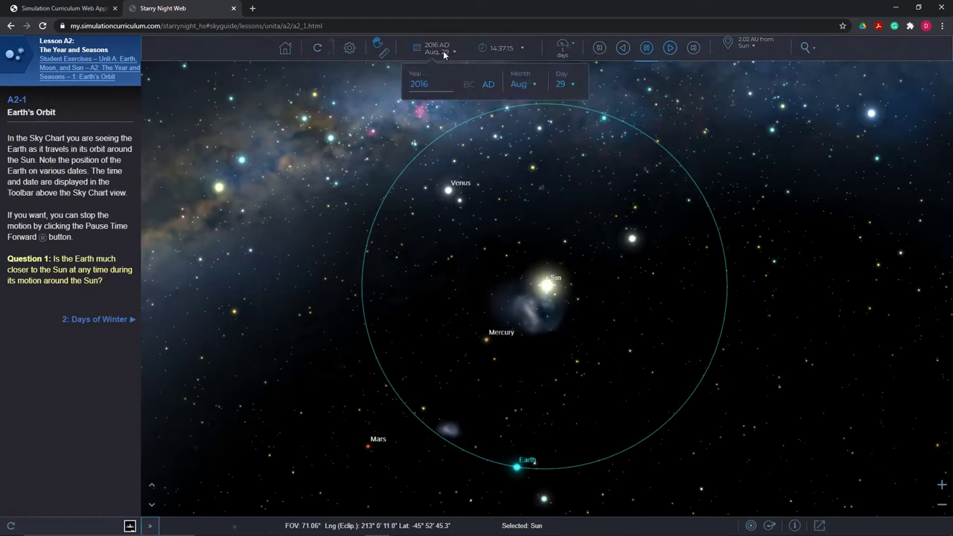
pyautogui.click(524, 85)
pyautogui.click(525, 104)
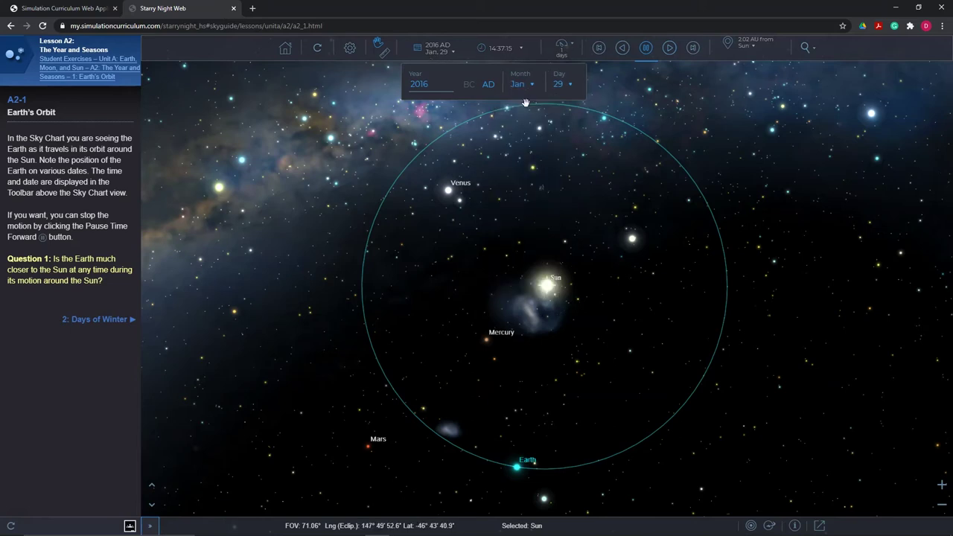
pyautogui.click(566, 87)
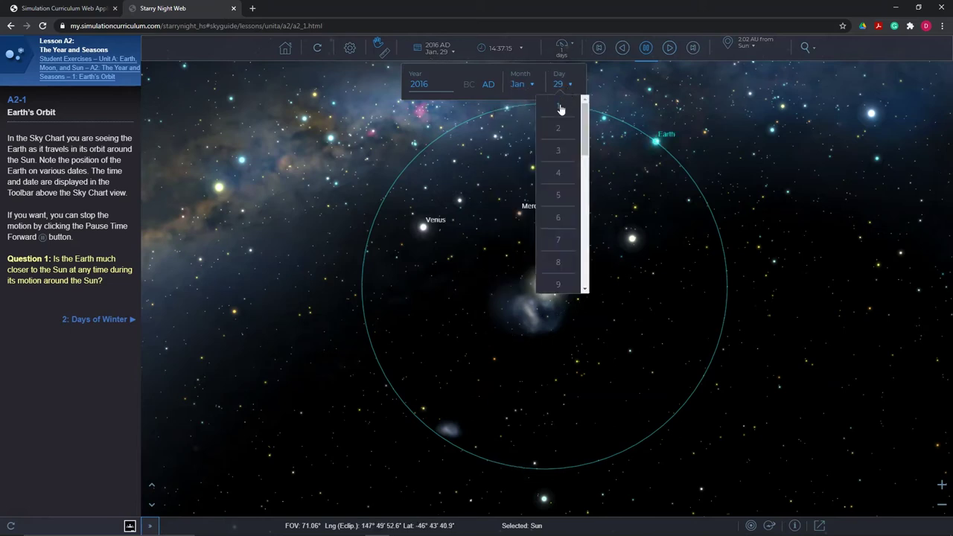
pyautogui.click(559, 108)
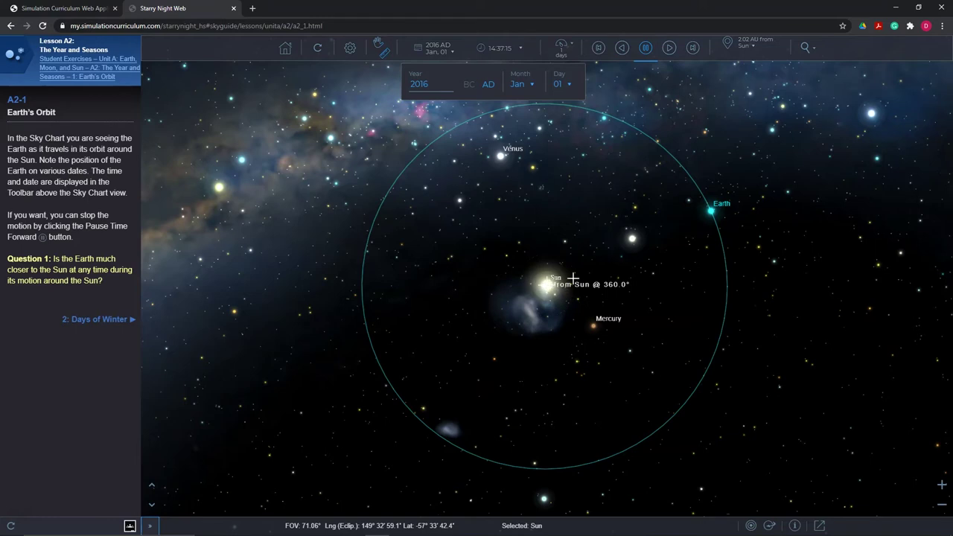
pyautogui.moveTo(642, 261); pyautogui.dragTo(709, 211)
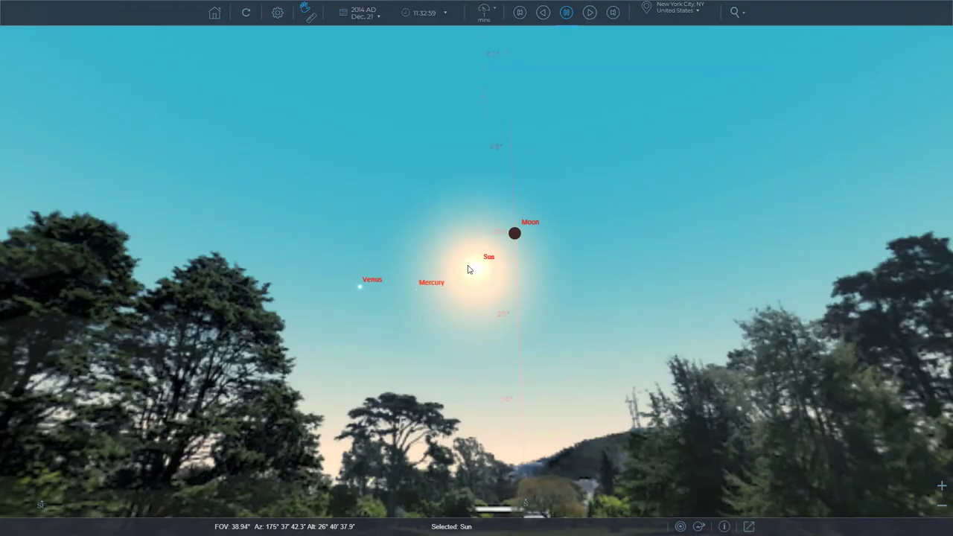
# Step: Set the December 21 sky's time to 11:53:59 to place the Sun on the meridian line
pyautogui.scroll(5, 470, 270)
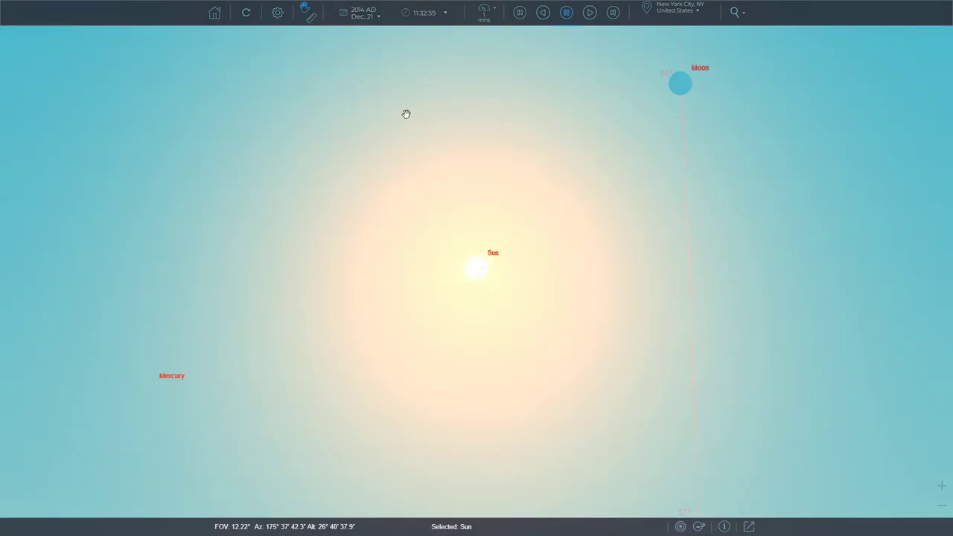
pyautogui.click(424, 14)
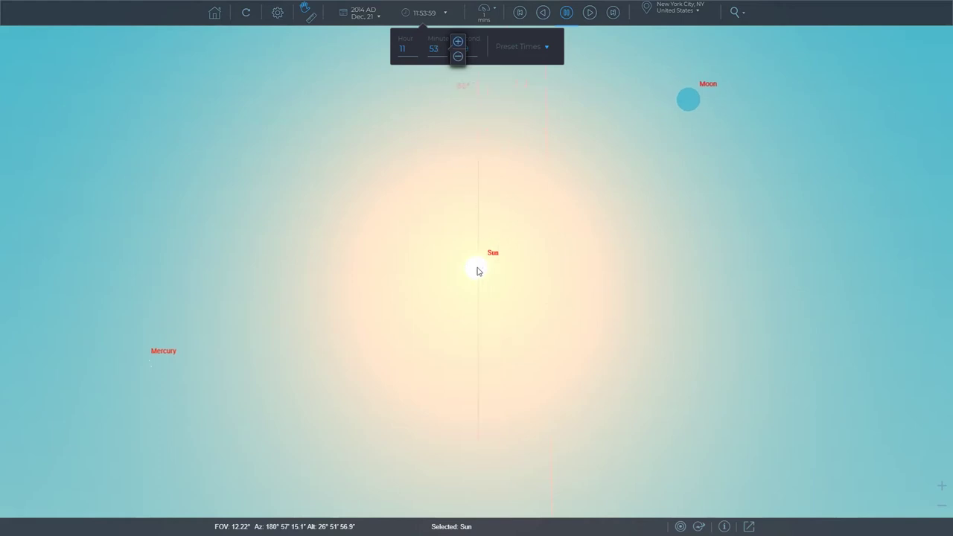
pyautogui.click(475, 235)
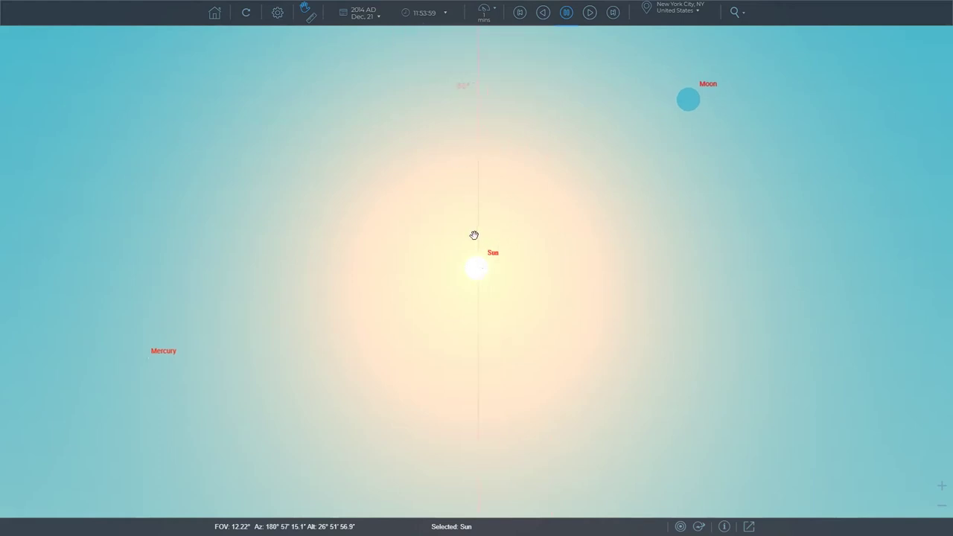
# Step: Show the Sun's information window, enlarge it, and examine its data with the additional details included
pyautogui.rightClick(480, 273)
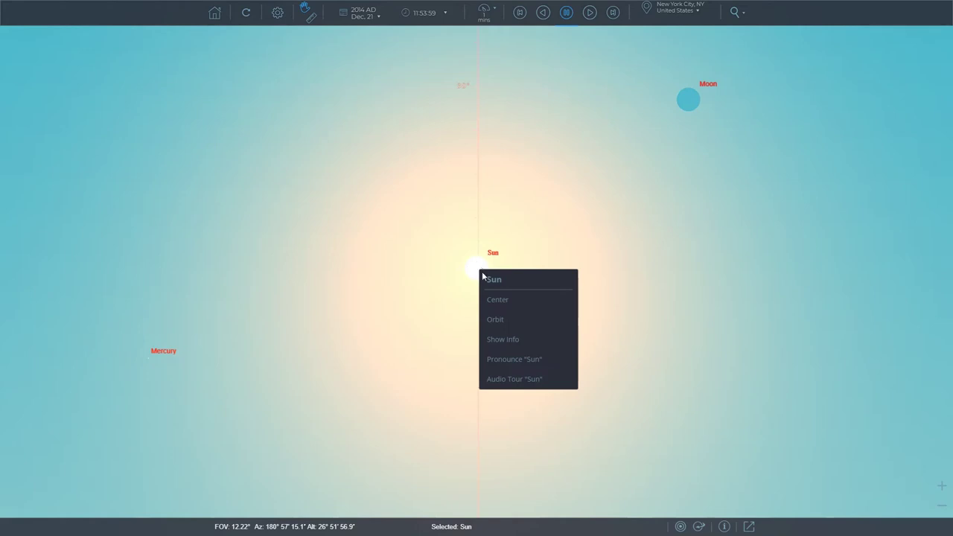
pyautogui.click(504, 339)
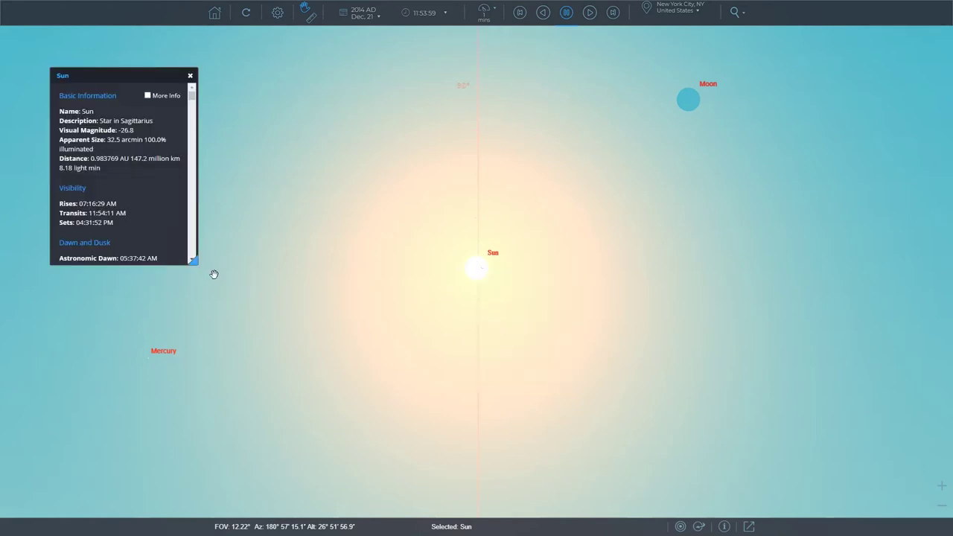
pyautogui.moveTo(196, 263); pyautogui.dragTo(449, 475)
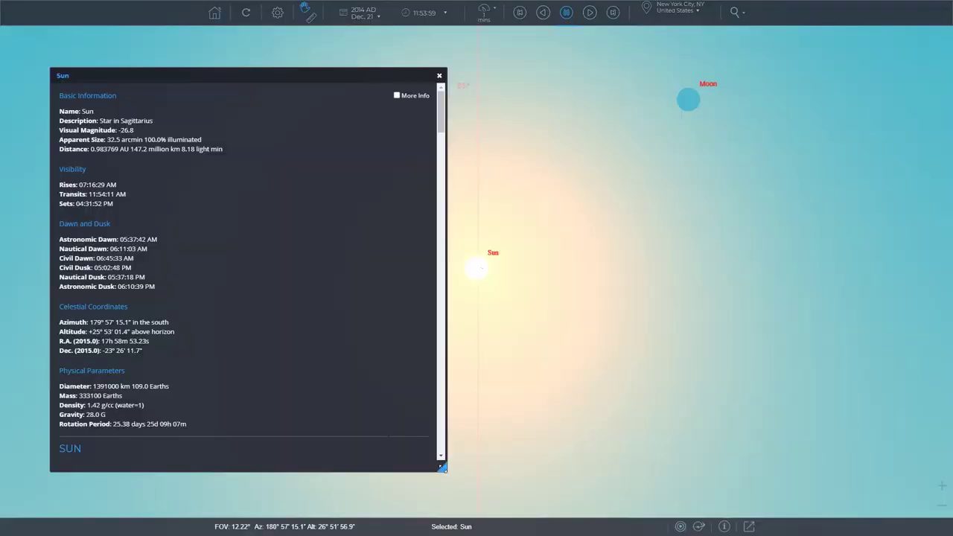
pyautogui.click(397, 97)
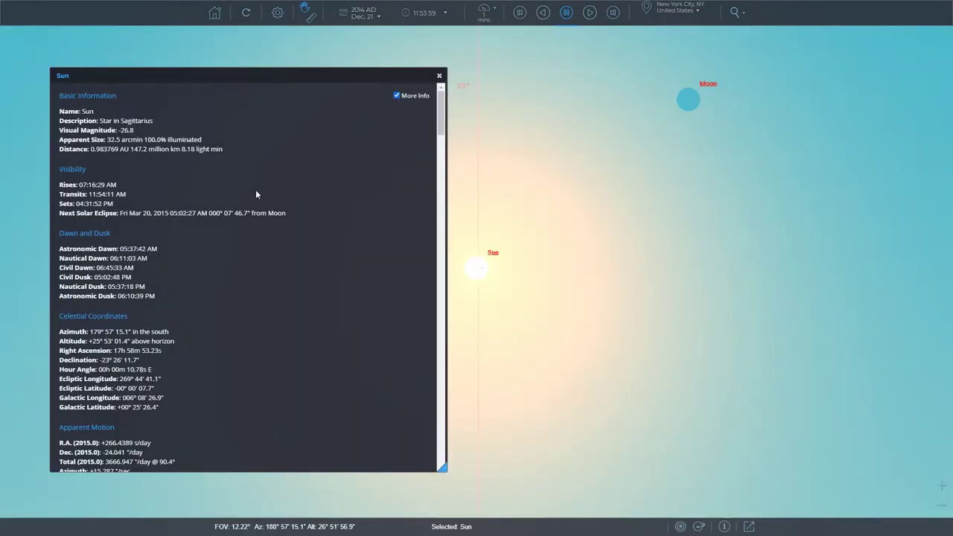
pyautogui.scroll(-5, 253, 198)
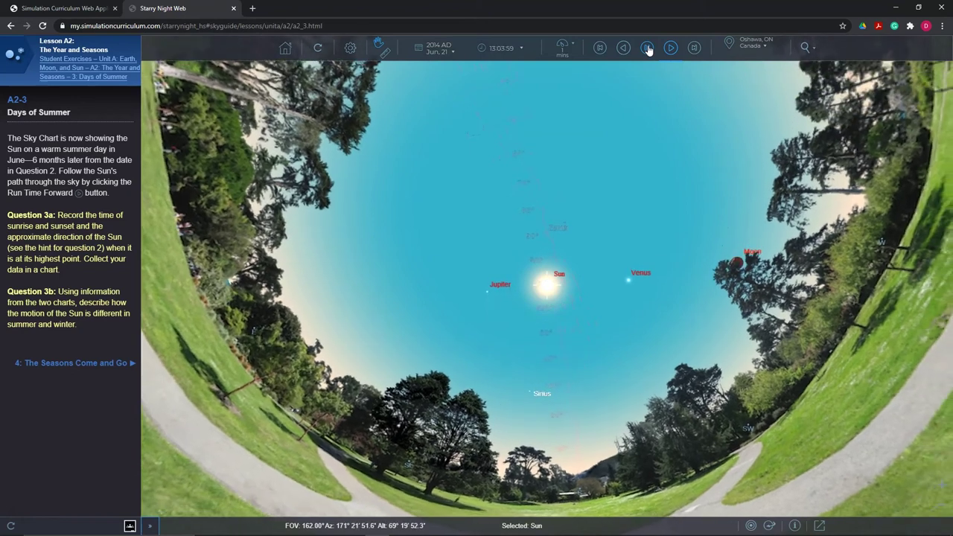
# Step: Pause the June 21 sky, set its time to 13:17:20 to place the Sun on the meridian, and resume time forward
pyautogui.click(648, 49)
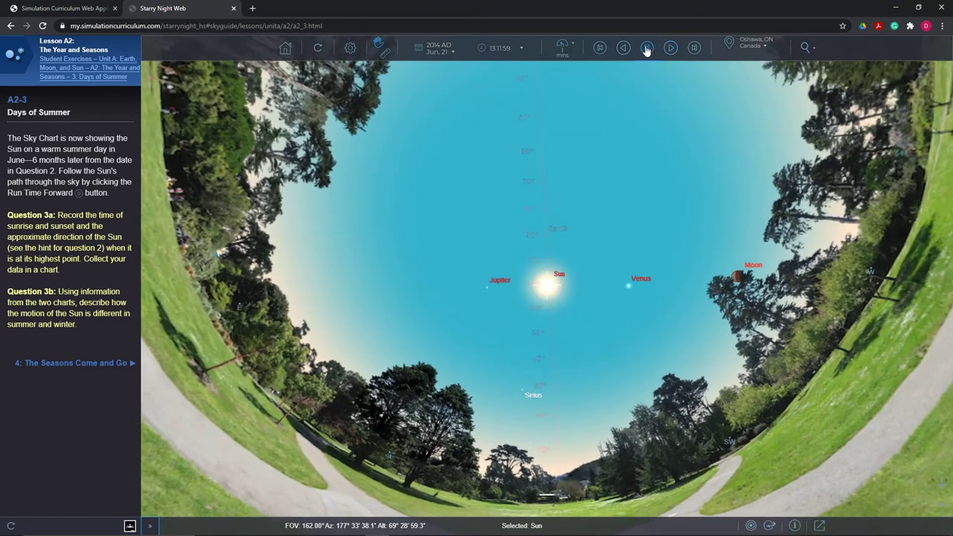
pyautogui.scroll(10, 548, 290)
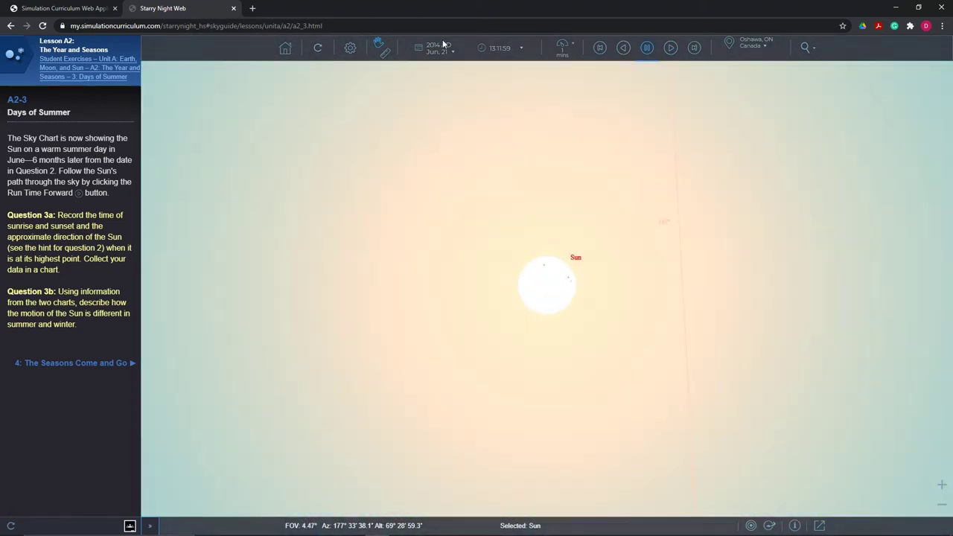
pyautogui.click(499, 48)
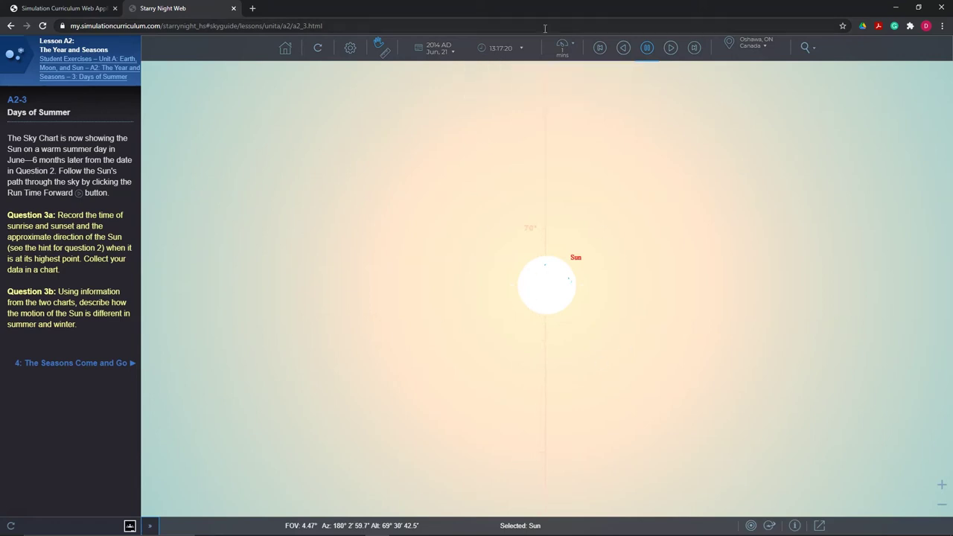
pyautogui.scroll(-10, 555, 290)
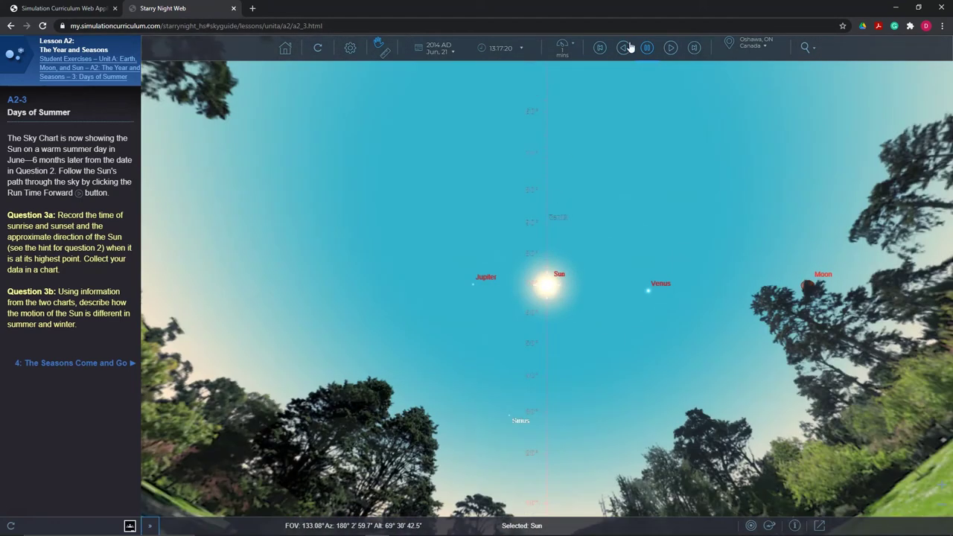
pyautogui.click(670, 47)
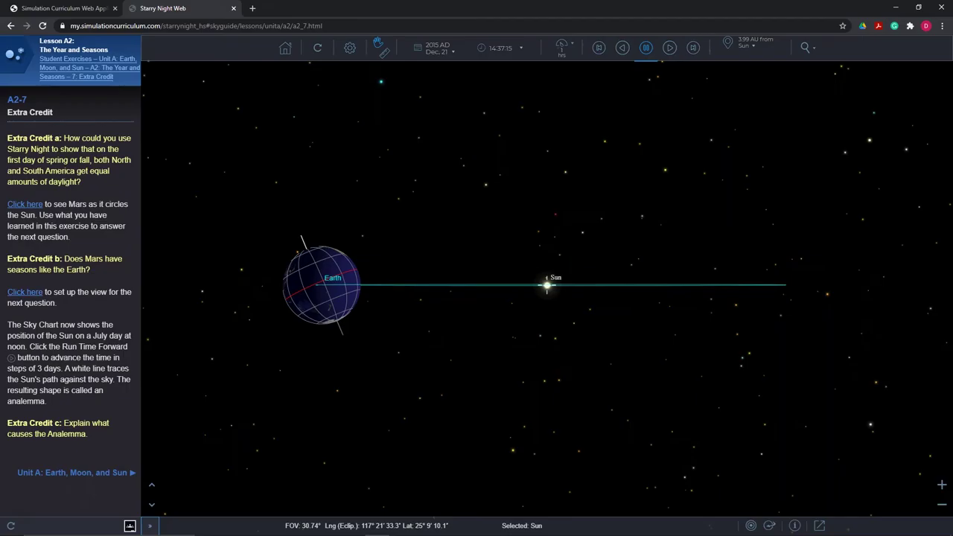
# Step: Step Earth's date through the 21st of each month from January to September 2015 in the Earth–Sun view
pyautogui.click(484, 50)
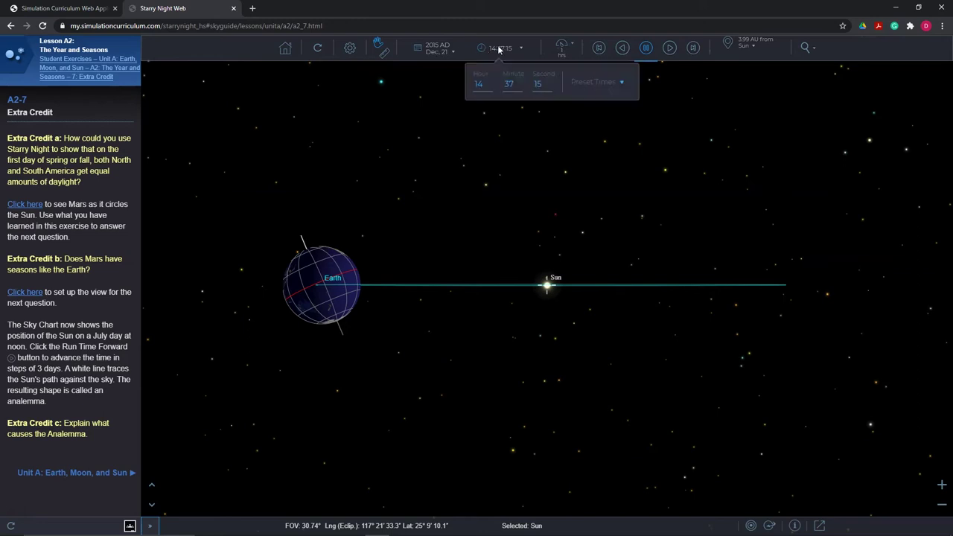
pyautogui.click(438, 47)
pyautogui.click(521, 85)
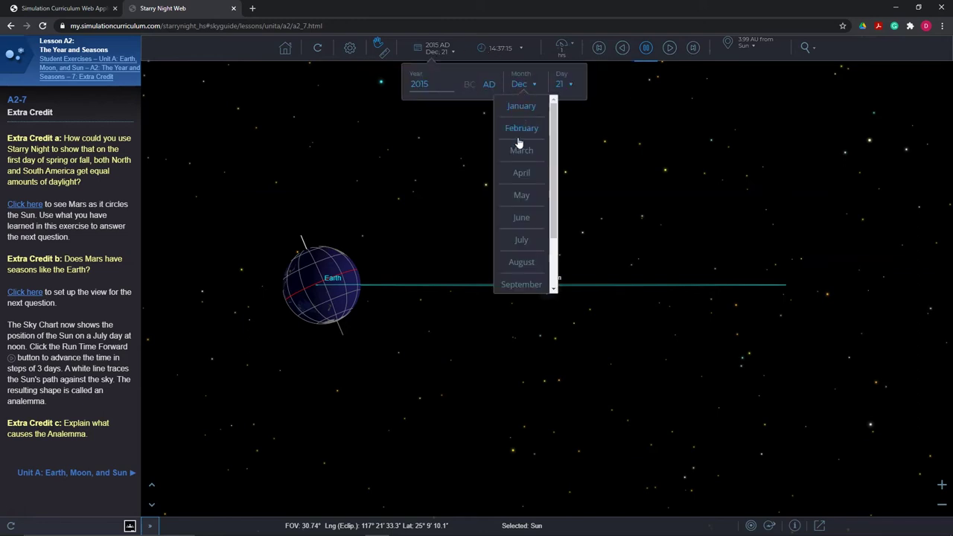
pyautogui.click(522, 107)
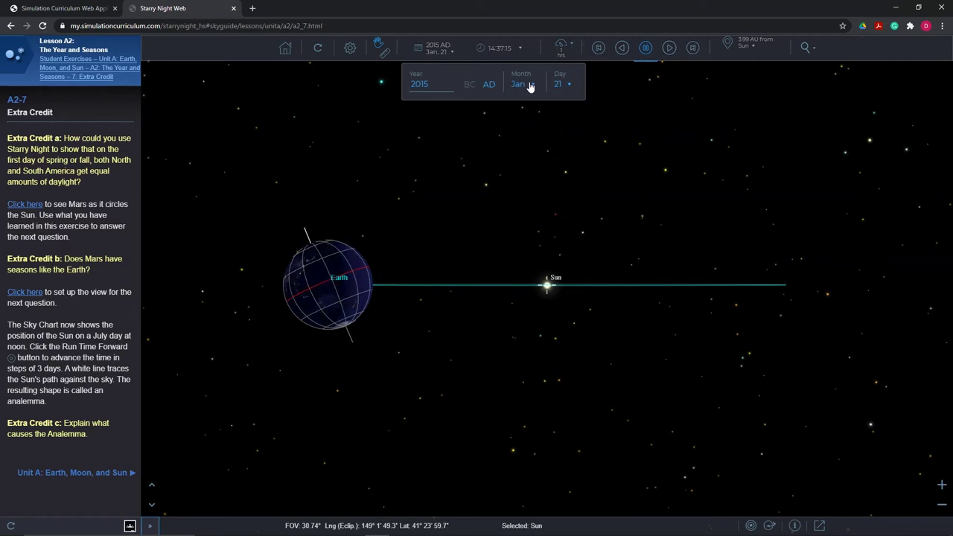
pyautogui.click(531, 87)
pyautogui.click(525, 128)
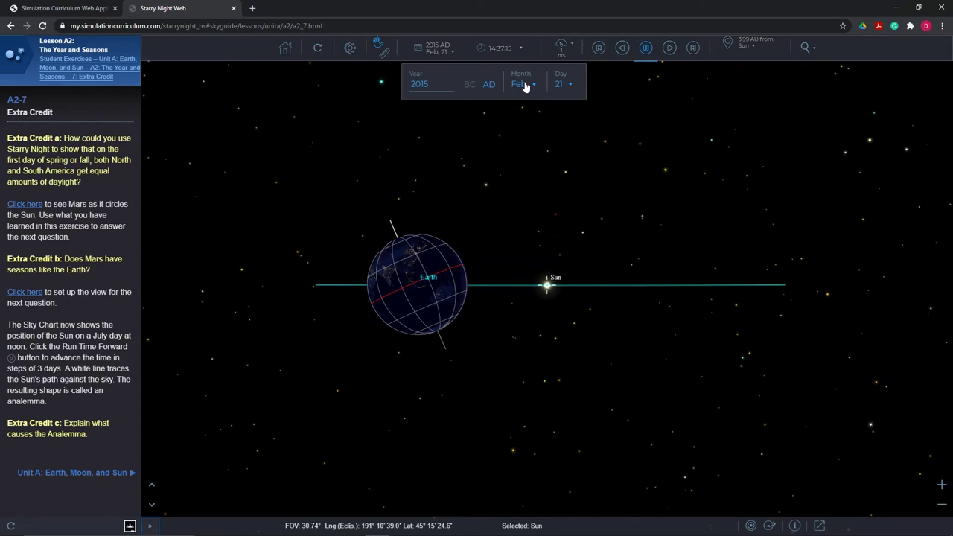
pyautogui.click(525, 87)
pyautogui.click(525, 150)
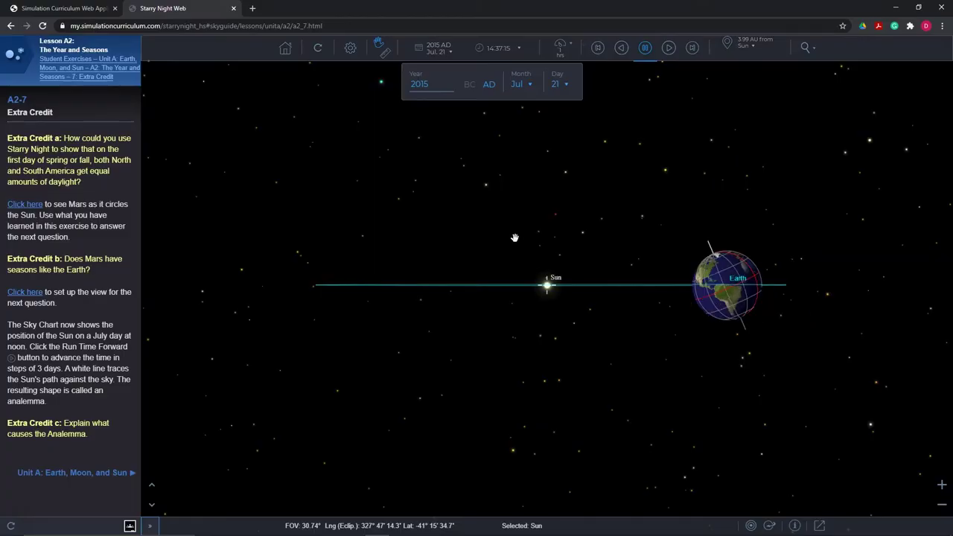
pyautogui.click(524, 88)
pyautogui.click(523, 261)
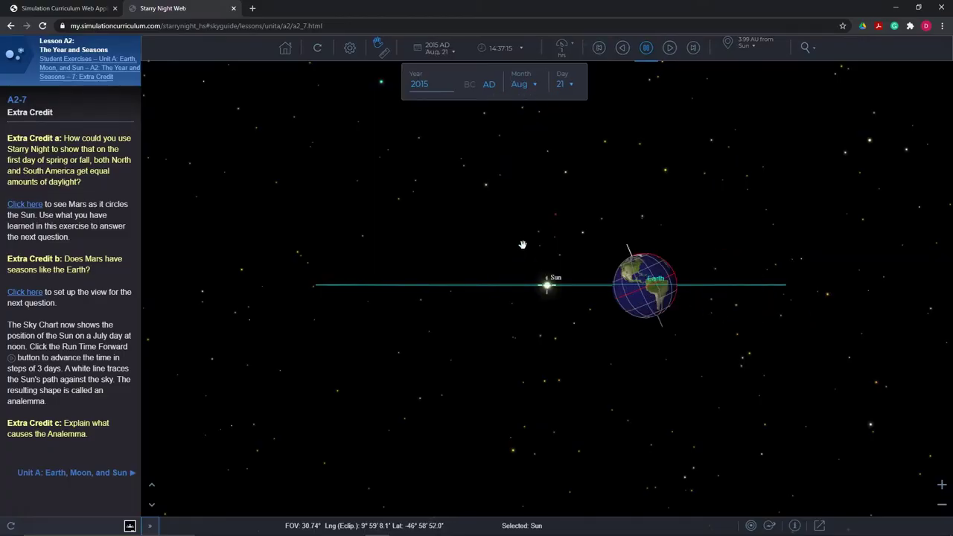
pyautogui.click(525, 88)
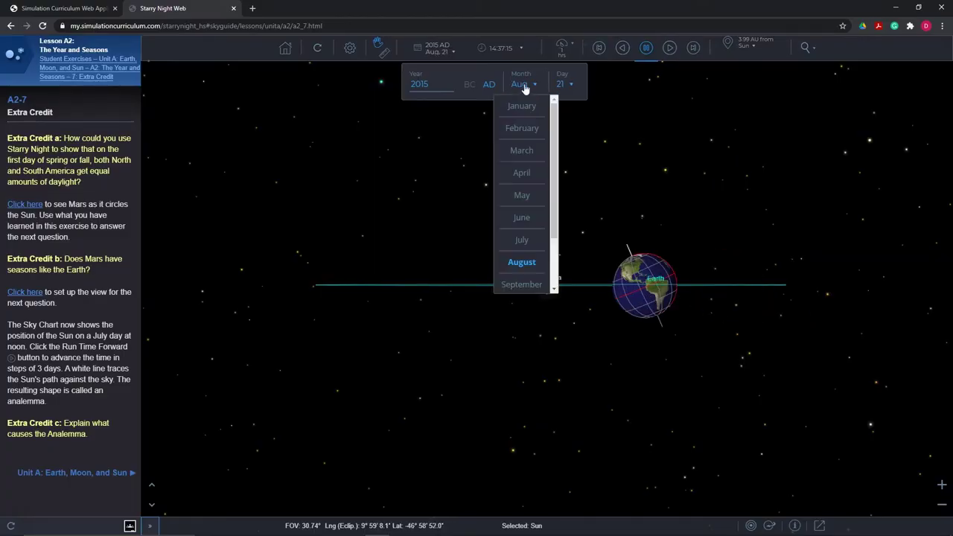
pyautogui.click(529, 284)
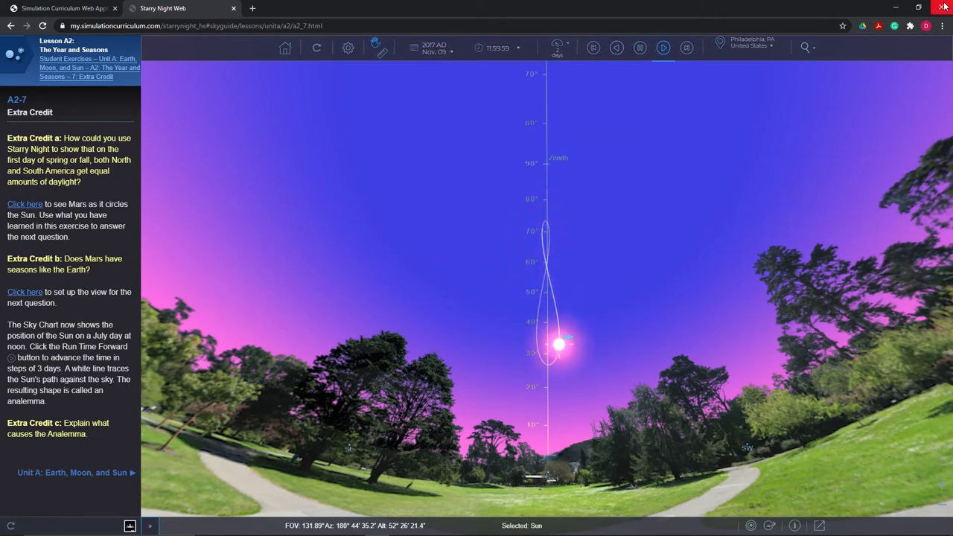
# Step: Pause the analemma animation with the Sun near its highest point in June 2018, and show the Sun's information
pyautogui.click(639, 47)
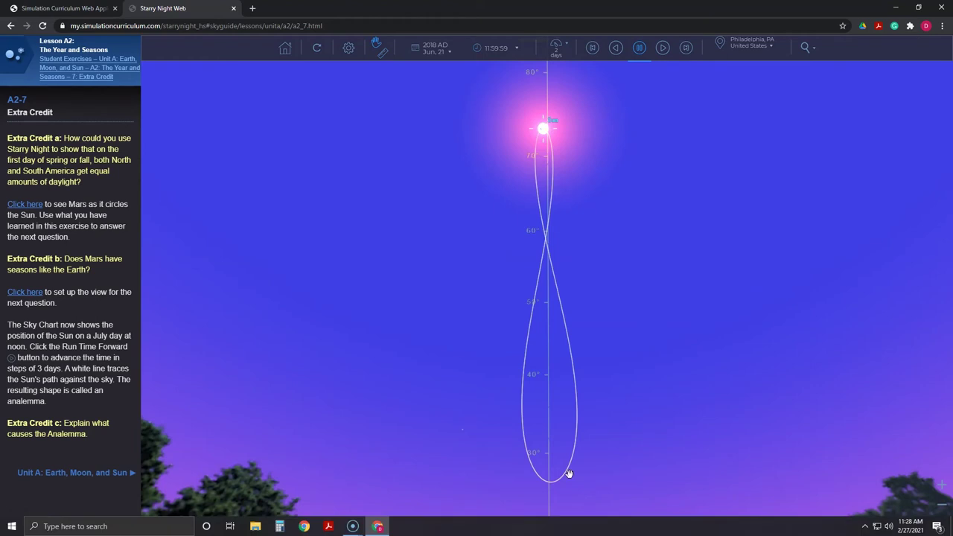
pyautogui.rightClick(544, 131)
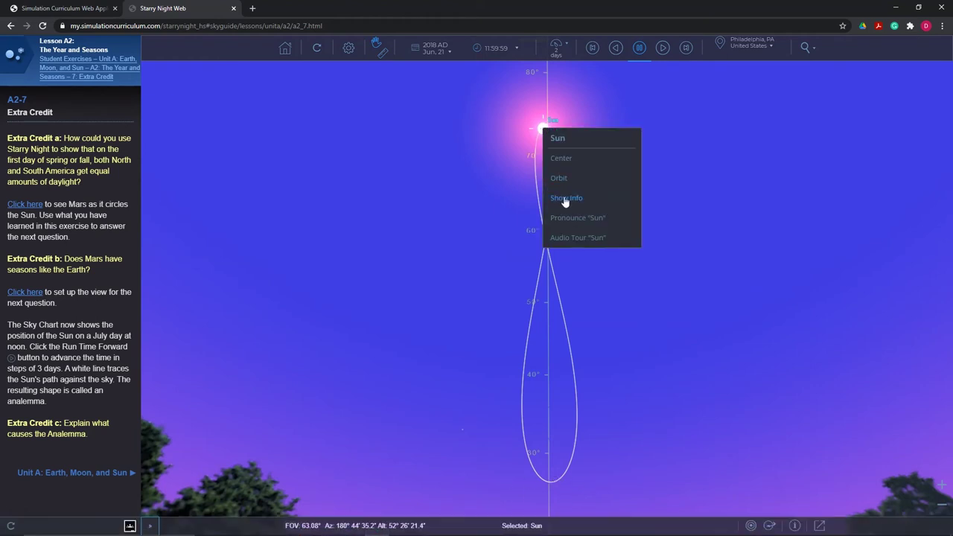
pyautogui.click(566, 202)
pyautogui.click(536, 109)
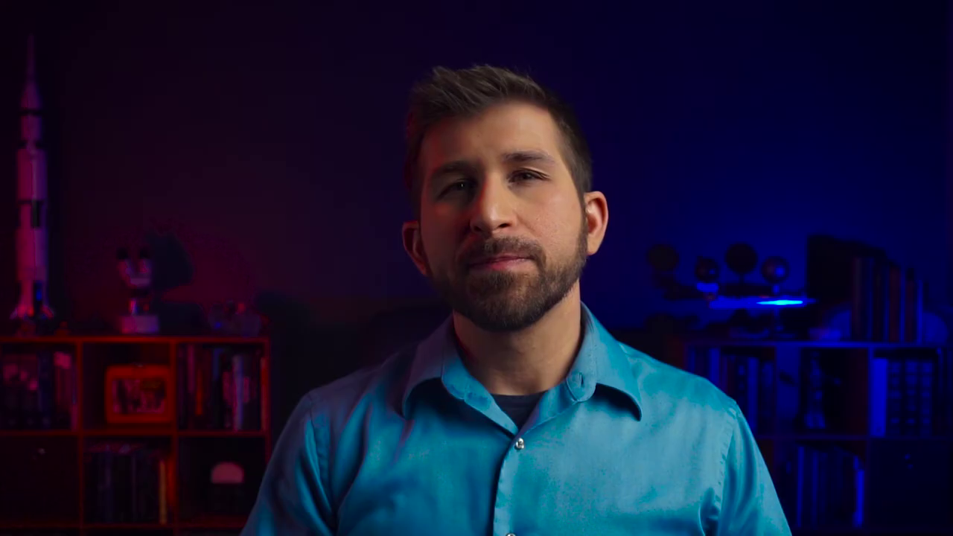
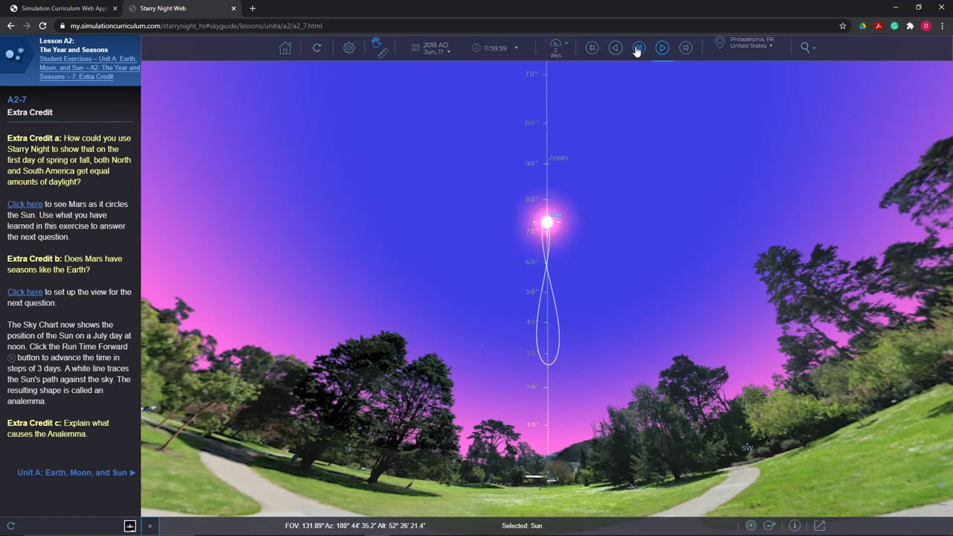
pyautogui.click(638, 48)
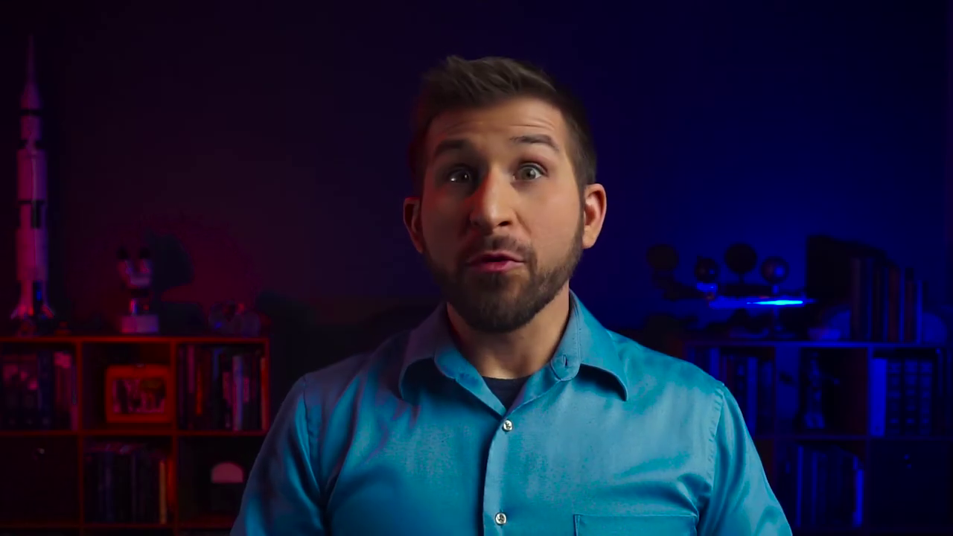